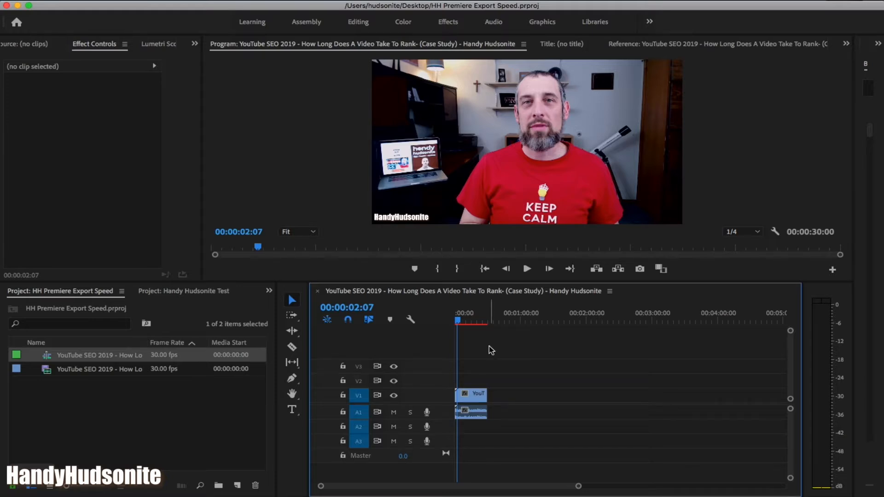
Return to the start of the sequence and set up a media export with the YouTube 1080p Full HD preset.
{"action": "key", "text": "Home"}
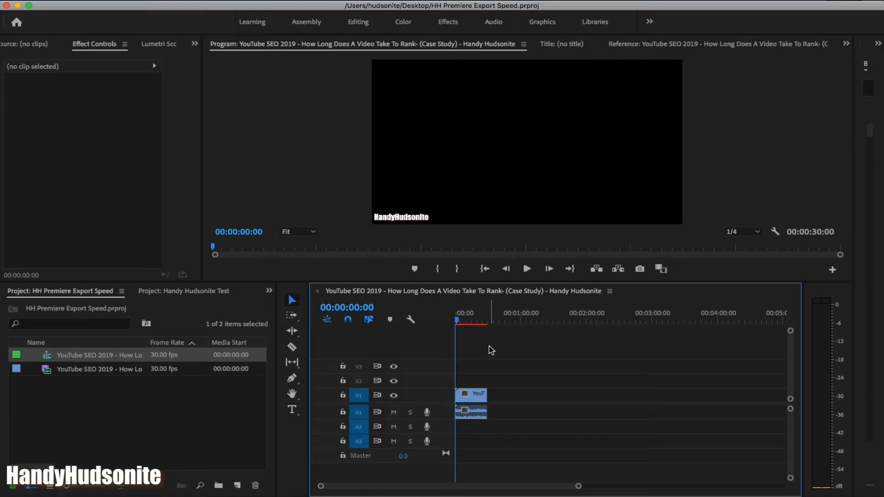
{"action": "left_click", "coordinate": [123, 3]}
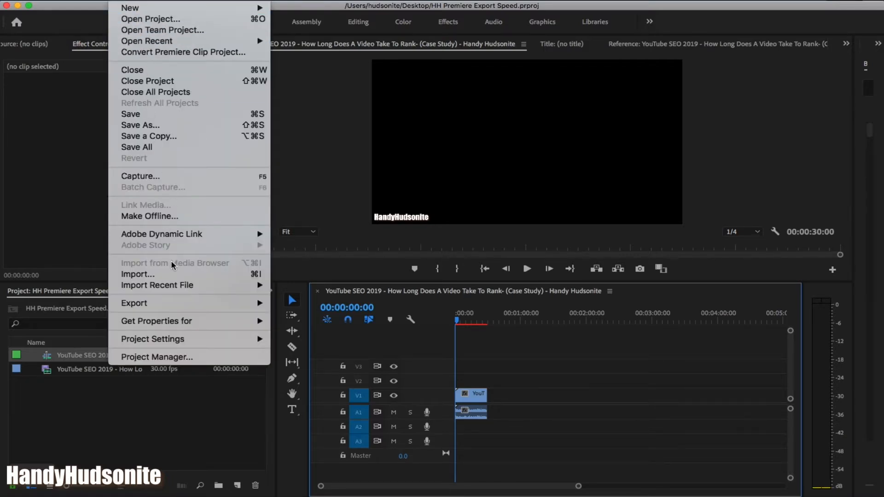
{"action": "mouse_move", "coordinate": [176, 306]}
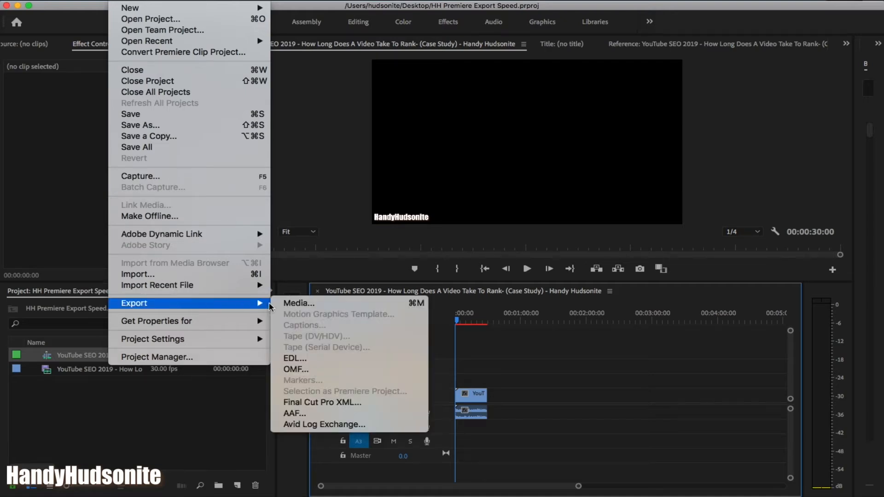
{"action": "left_click", "coordinate": [328, 307]}
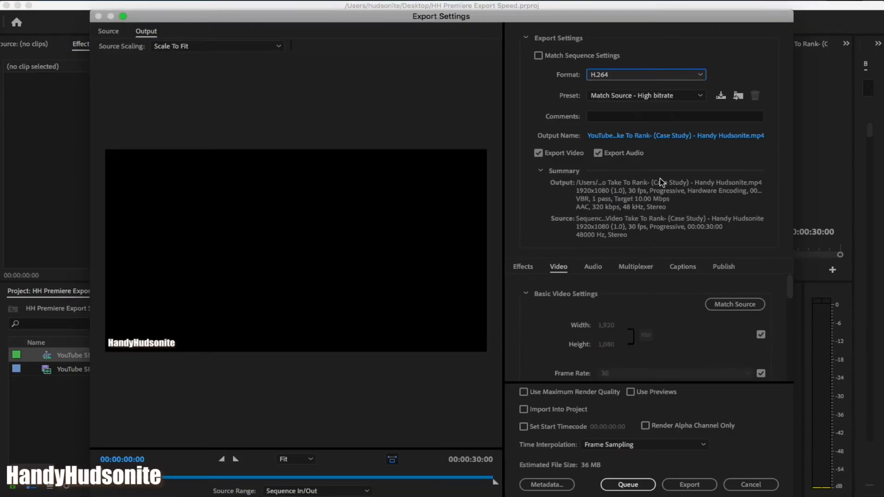
{"action": "left_click", "coordinate": [653, 96]}
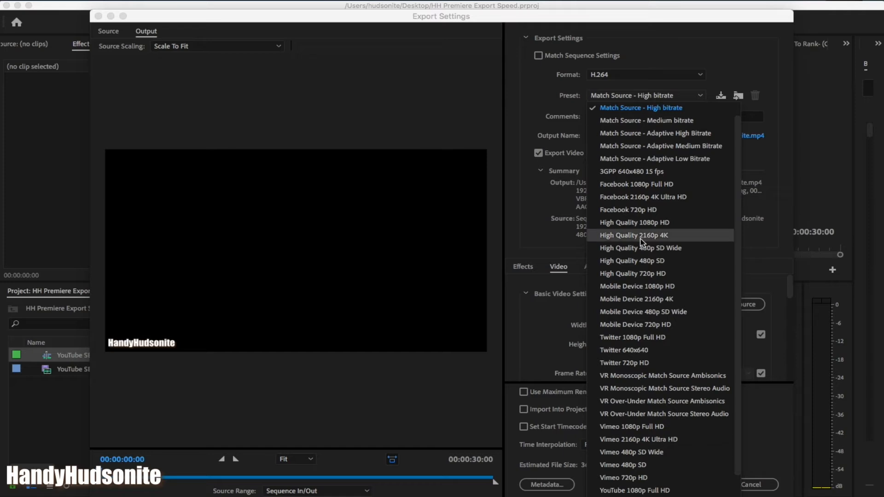
{"action": "left_click", "coordinate": [651, 490]}
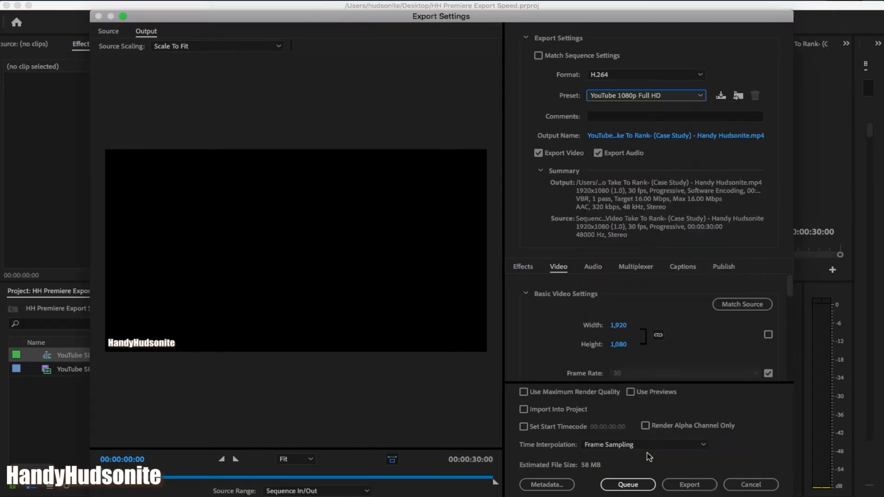
Name the export's output file test 1 and save it to the Desktop.
{"action": "left_click", "coordinate": [596, 137]}
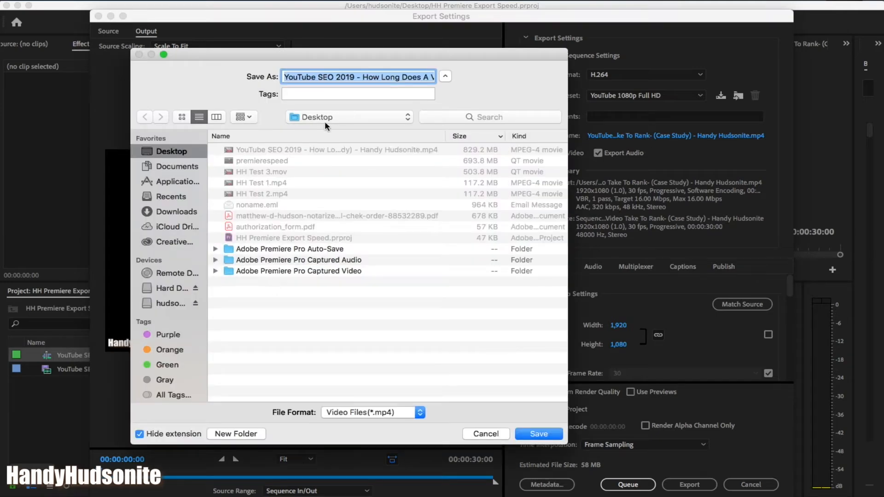
{"action": "type", "text": "test 1"}
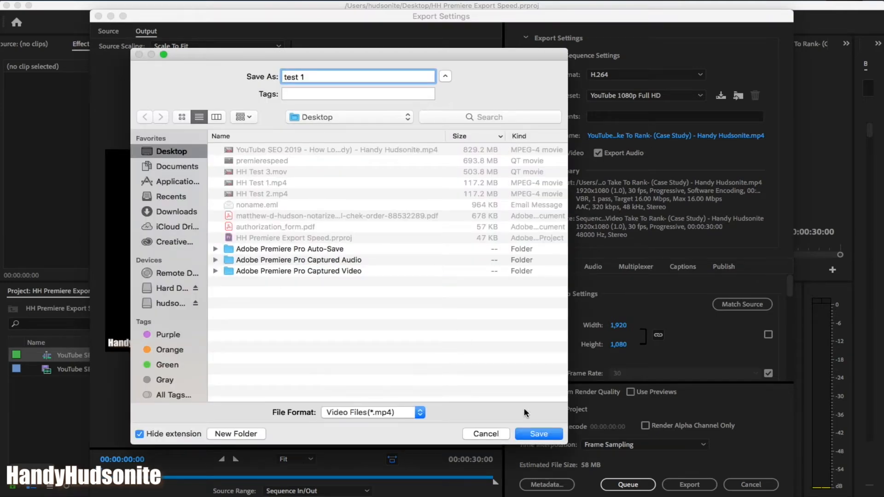
{"action": "left_click", "coordinate": [550, 435]}
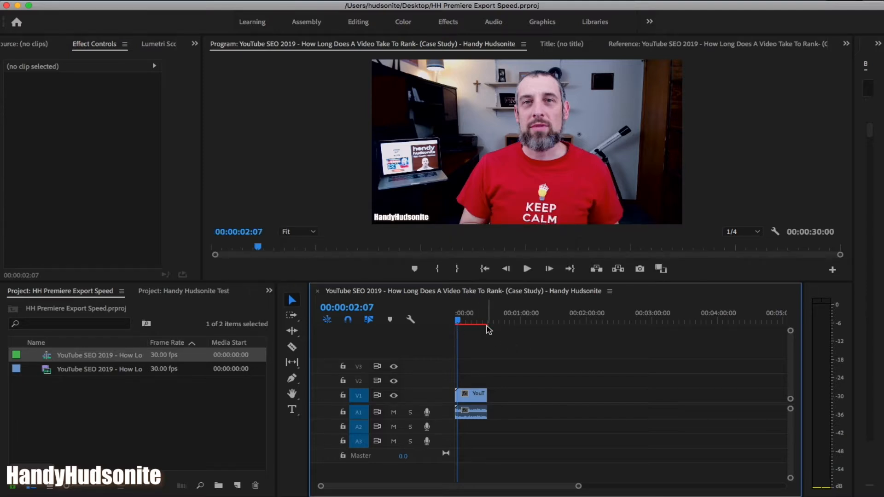
Mark an In point at the start of the sequence and an Out point at its end, 00:00:30:00.
{"action": "key", "text": "="}
{"action": "key", "text": "="}
{"action": "key", "text": "="}
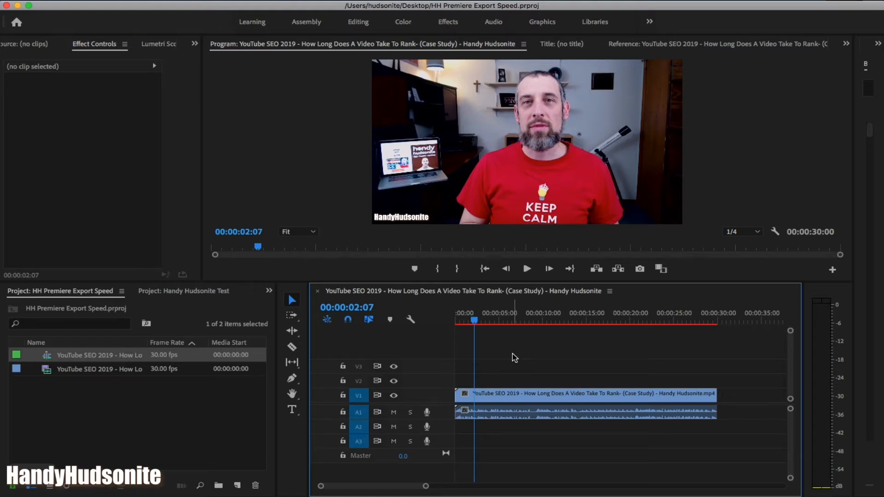
{"action": "key", "text": "Home"}
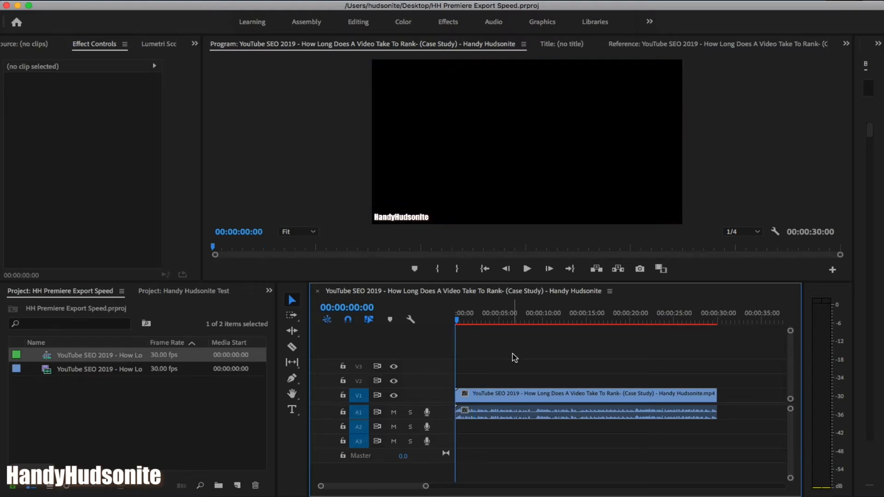
{"action": "key", "text": "i"}
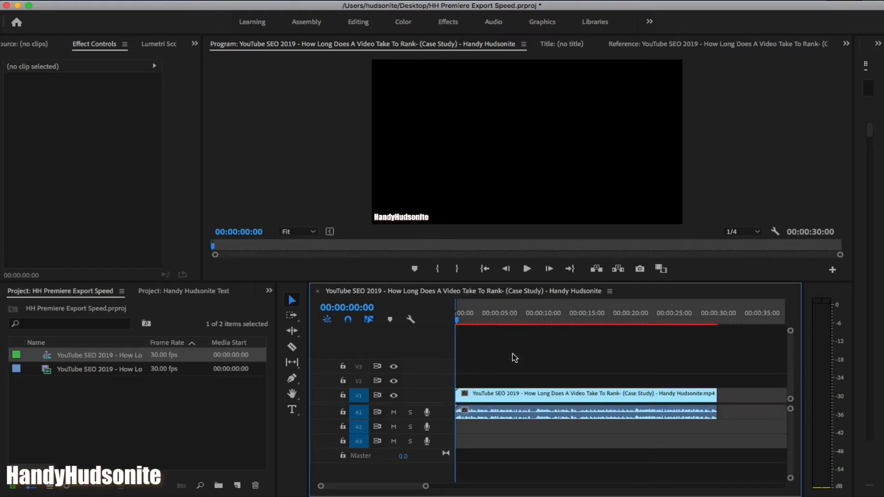
{"action": "key", "text": "End"}
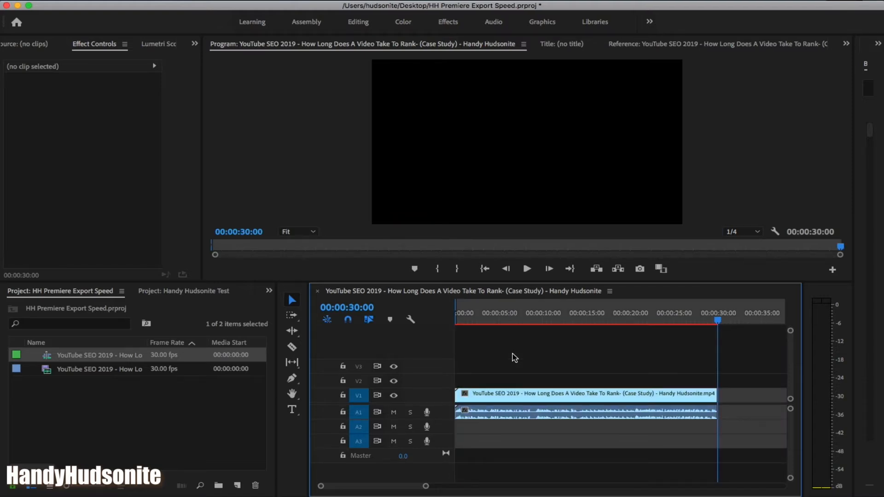
{"action": "key", "text": "Home"}
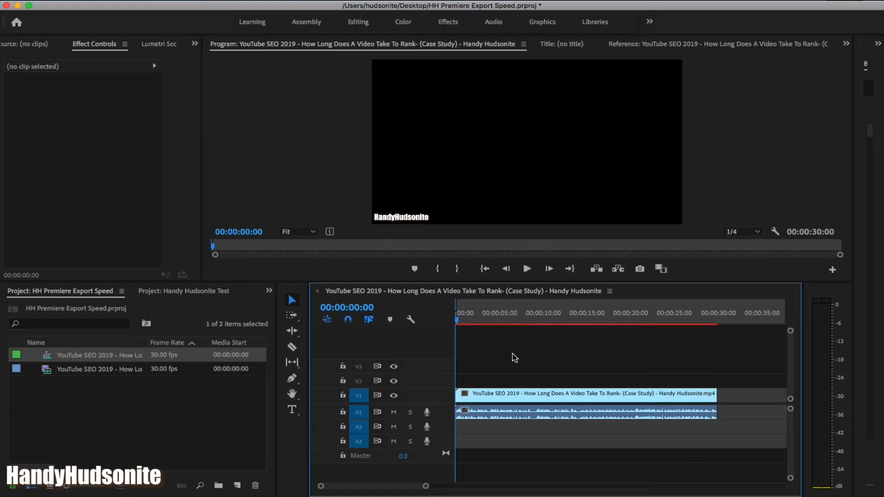
{"action": "key", "text": "End"}
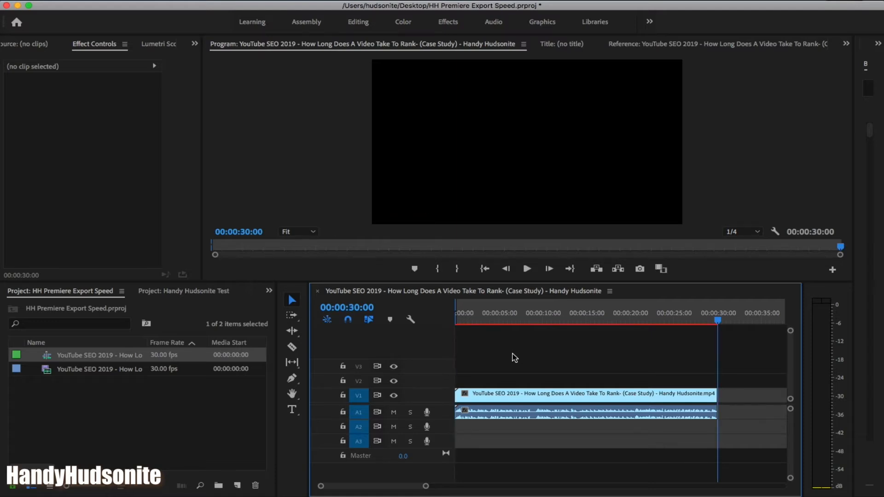
{"action": "key", "text": "o"}
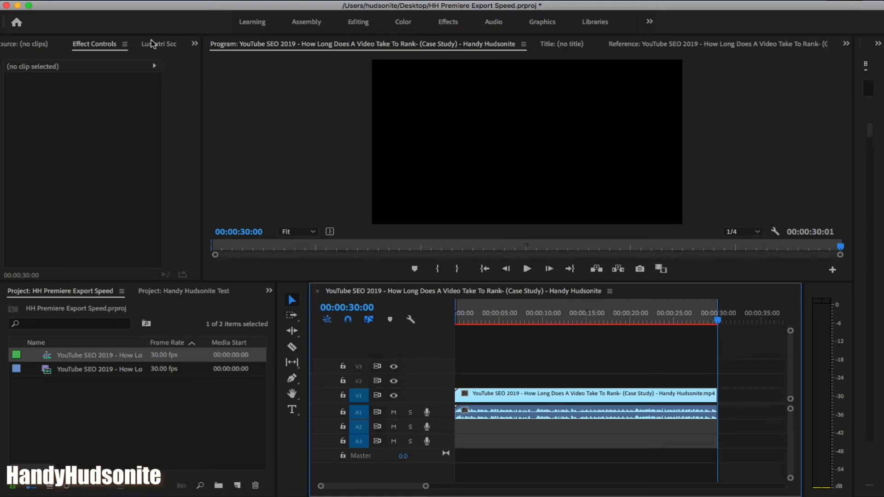
Search the keyboard shortcuts for "in", then clear the search and close them without changes.
{"action": "left_click", "coordinate": [81, 2]}
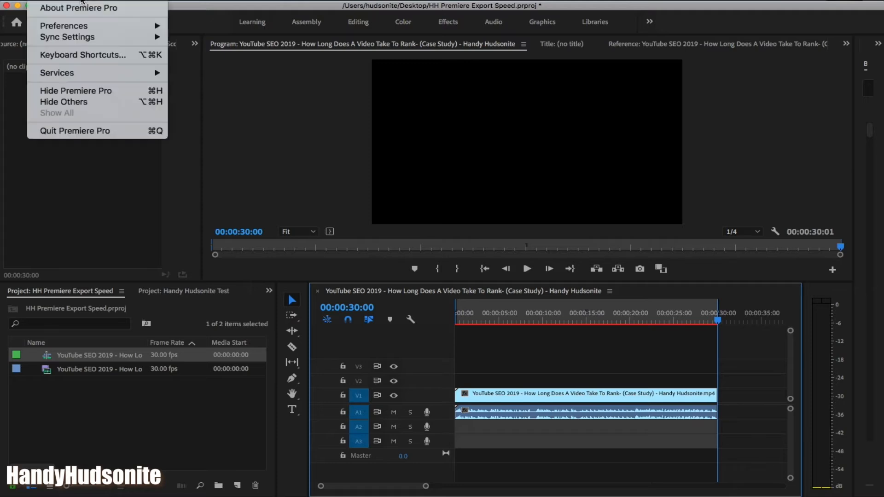
{"action": "left_click", "coordinate": [96, 56]}
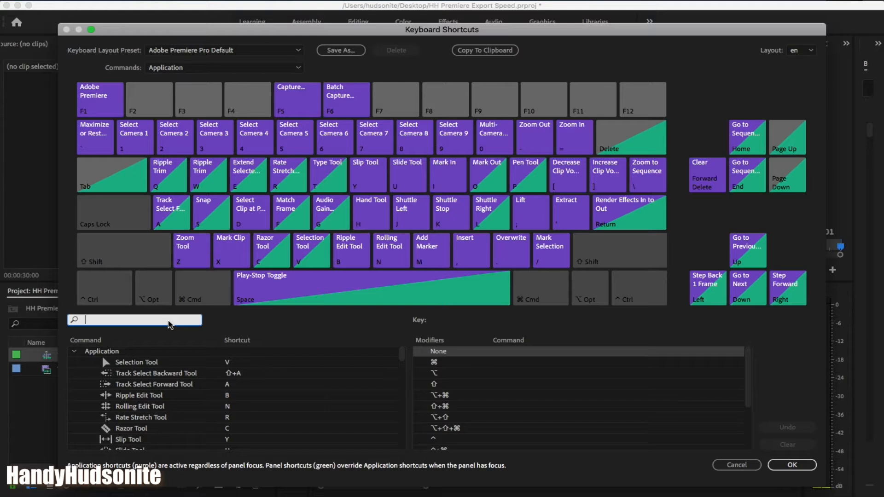
{"action": "type", "text": "in"}
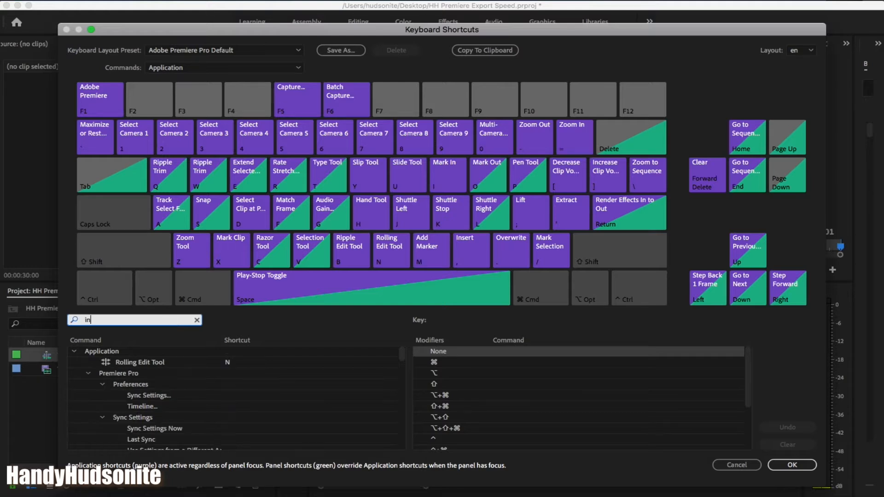
{"action": "key", "text": "BackSpace"}
{"action": "key", "text": "BackSpace"}
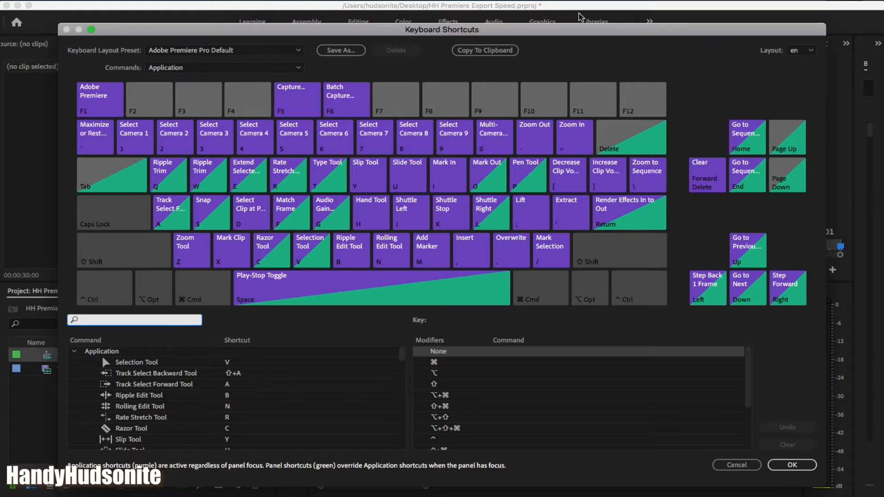
{"action": "left_click", "coordinate": [738, 468]}
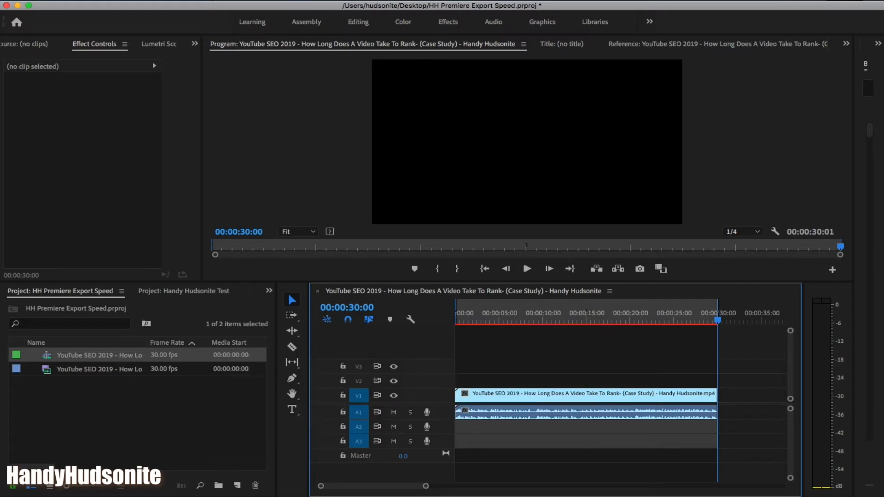
Render the sequence from the In point to the Out point and stop the preview playback.
{"action": "left_click", "coordinate": [208, 2]}
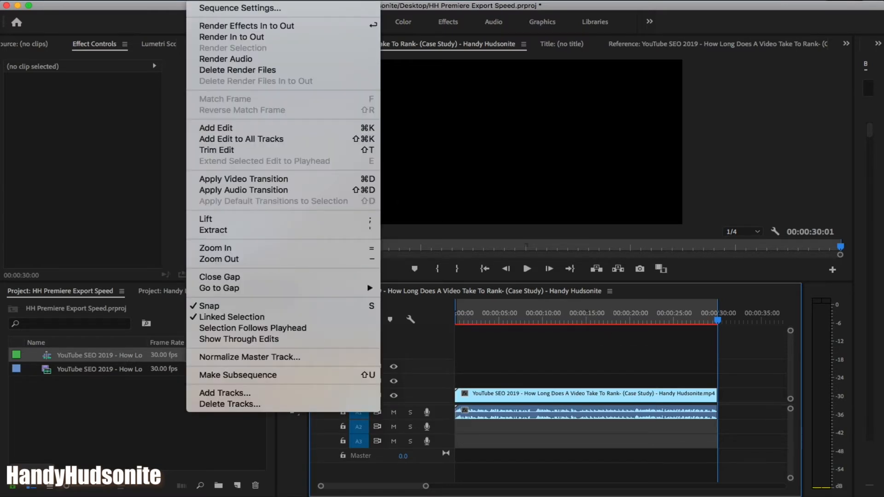
{"action": "left_click", "coordinate": [252, 40]}
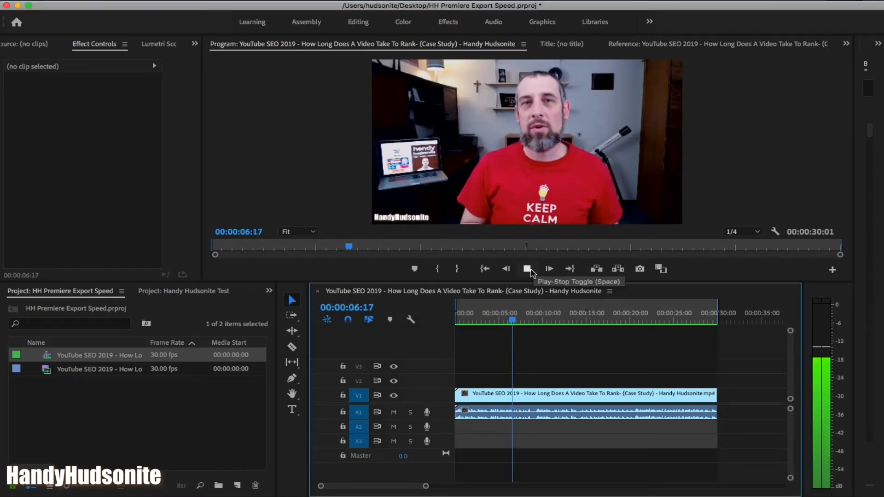
{"action": "left_click", "coordinate": [530, 272]}
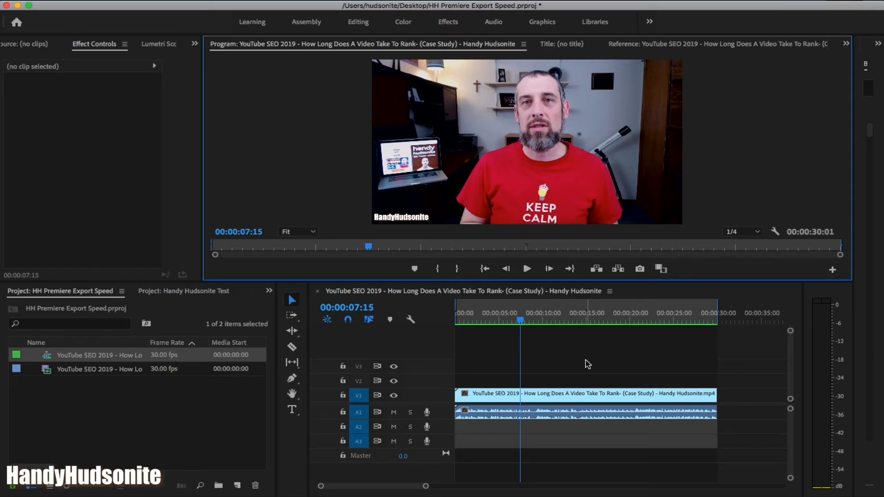
Export the sequence as H.264 with Use Previews enabled.
{"action": "left_click", "coordinate": [444, 322]}
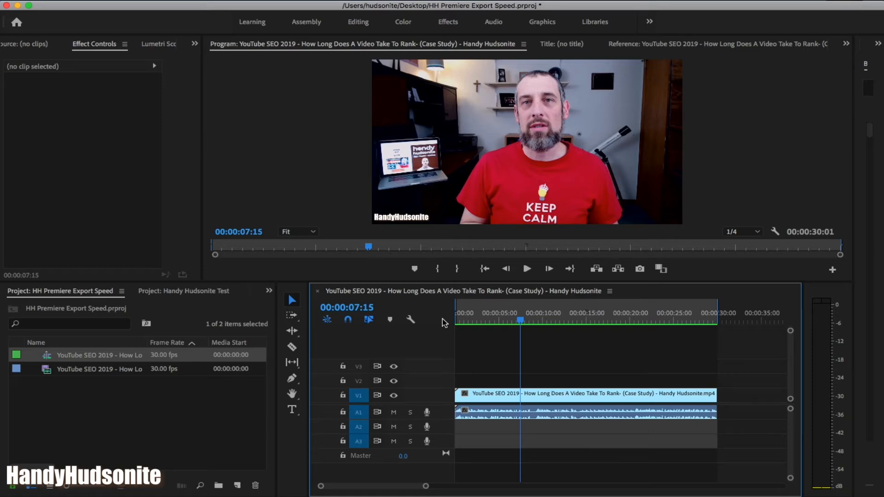
{"action": "key", "text": "super+m"}
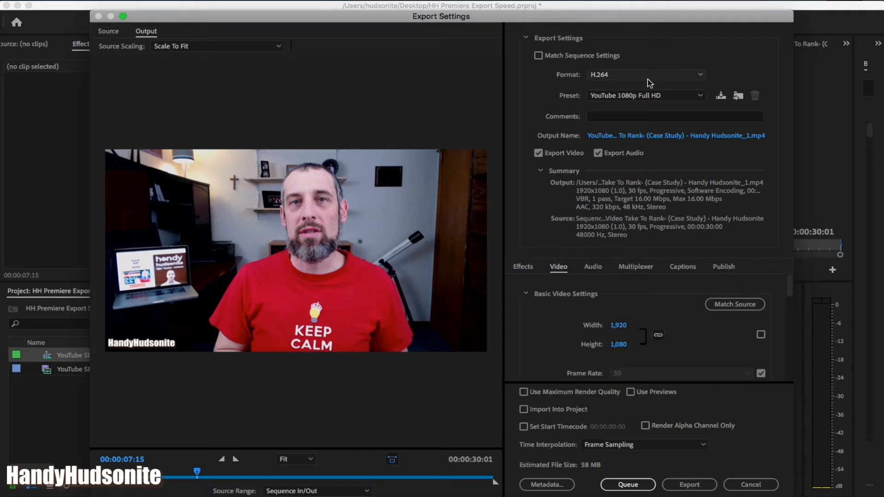
{"action": "left_click", "coordinate": [631, 393]}
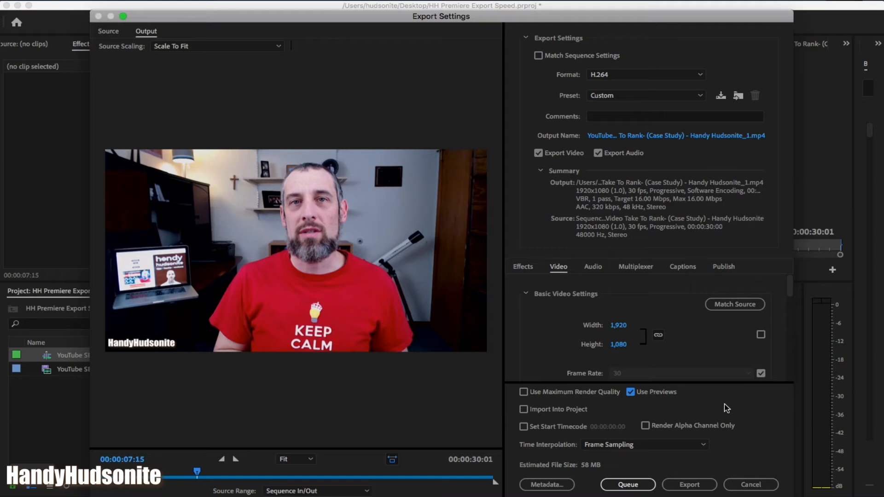
{"action": "left_click", "coordinate": [690, 484]}
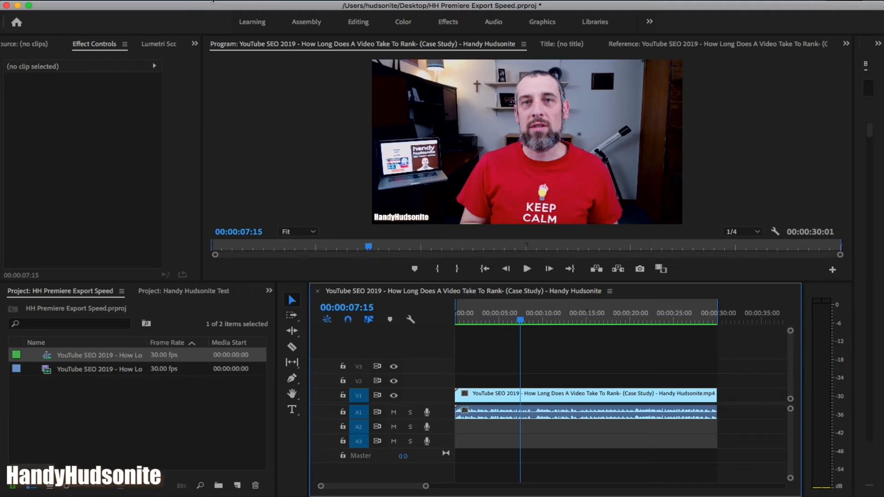
In the sequence settings, set the editing mode to Custom and the preview file format to QuickTime.
{"action": "left_click", "coordinate": [213, 1]}
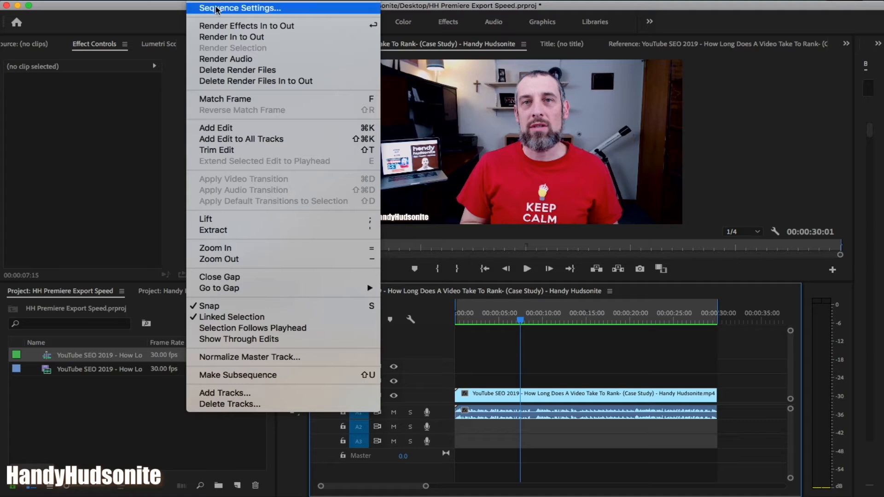
{"action": "left_click", "coordinate": [216, 9]}
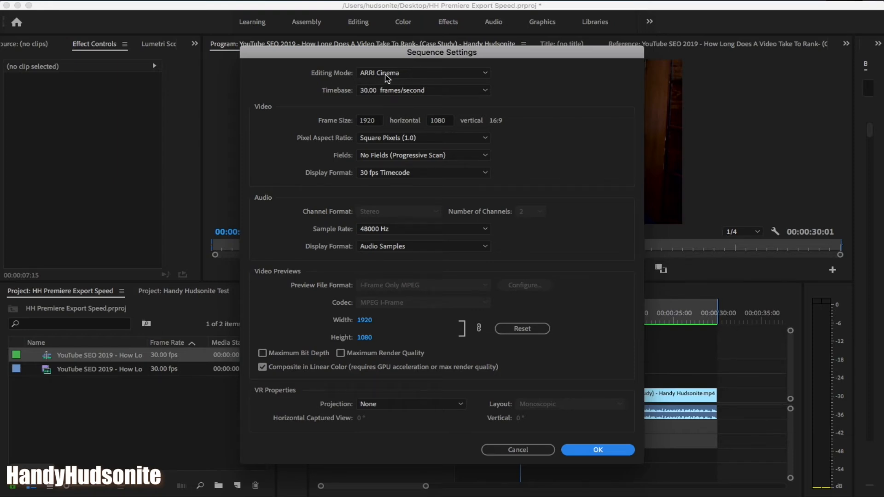
{"action": "left_click", "coordinate": [418, 76]}
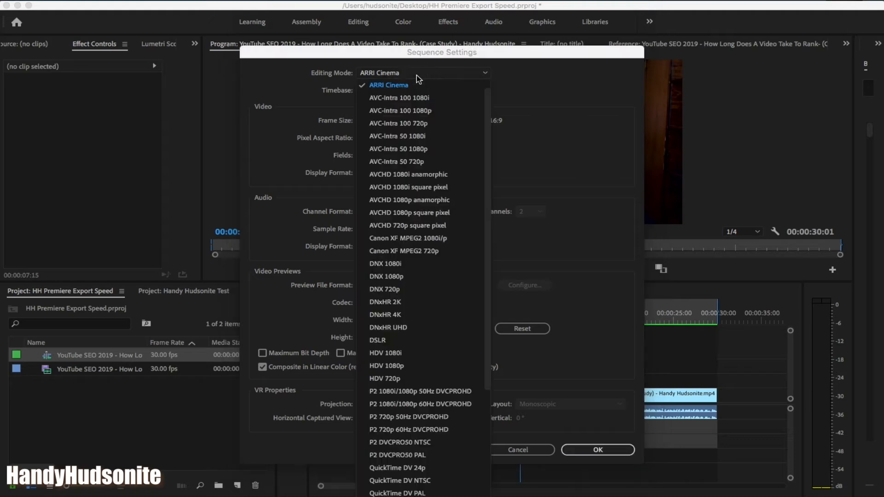
{"action": "scroll", "coordinate": [487, 121], "scroll_direction": "up", "scroll_amount": 1}
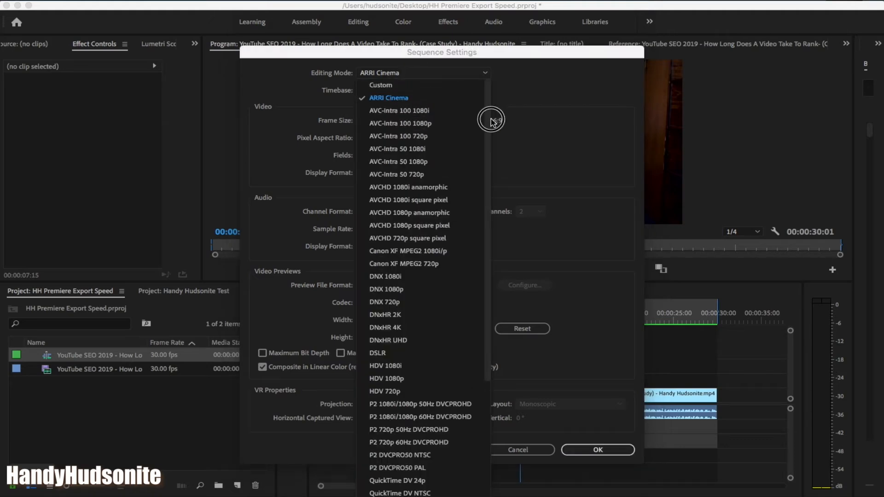
{"action": "left_click", "coordinate": [415, 86]}
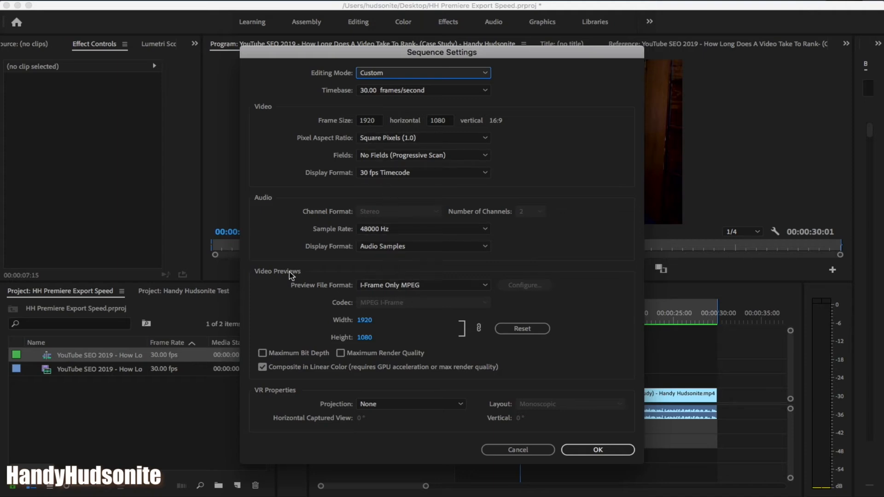
{"action": "left_click", "coordinate": [449, 286]}
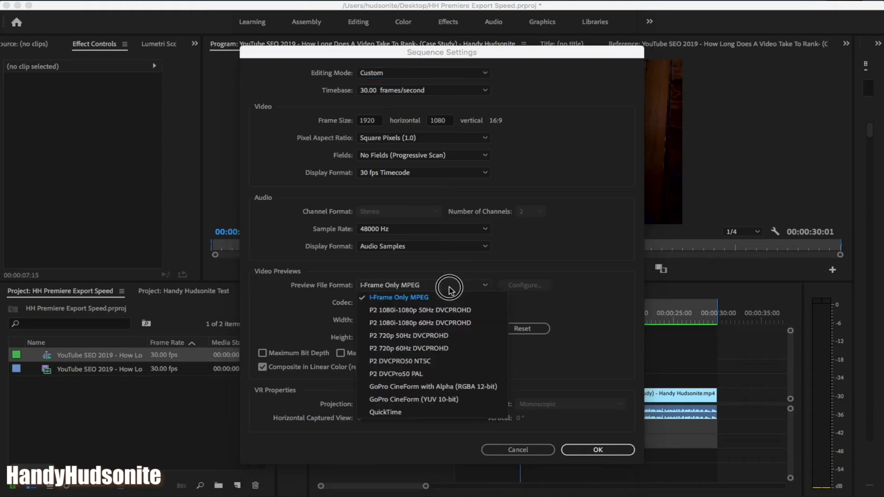
{"action": "left_click", "coordinate": [432, 413]}
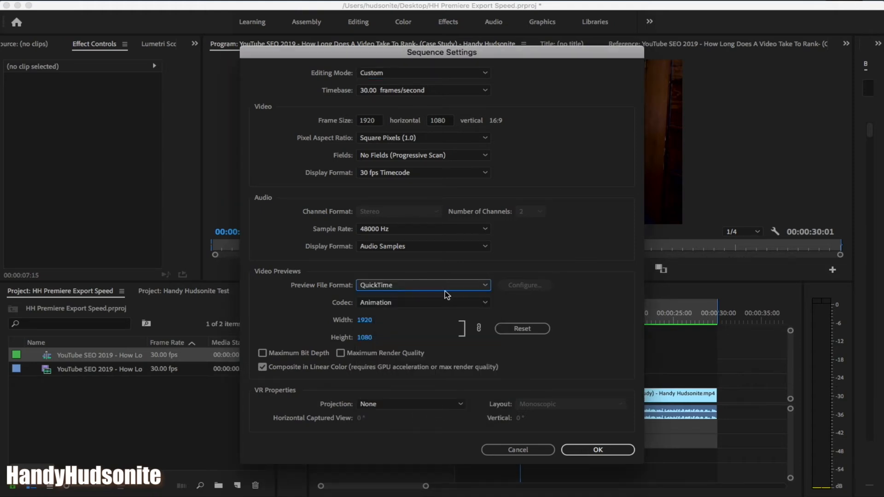
Set the codec for the sequence's QuickTime video previews to Apple ProRes 422 HQ.
{"action": "left_click", "coordinate": [432, 286]}
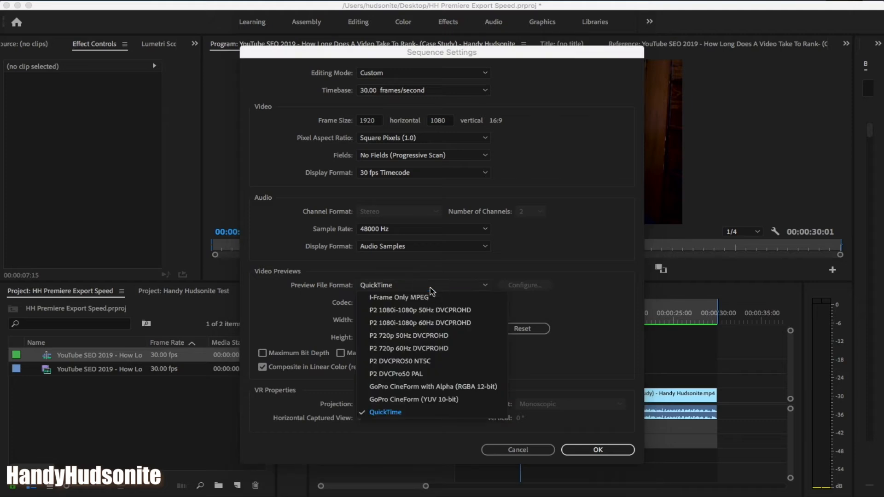
{"action": "left_click", "coordinate": [431, 288]}
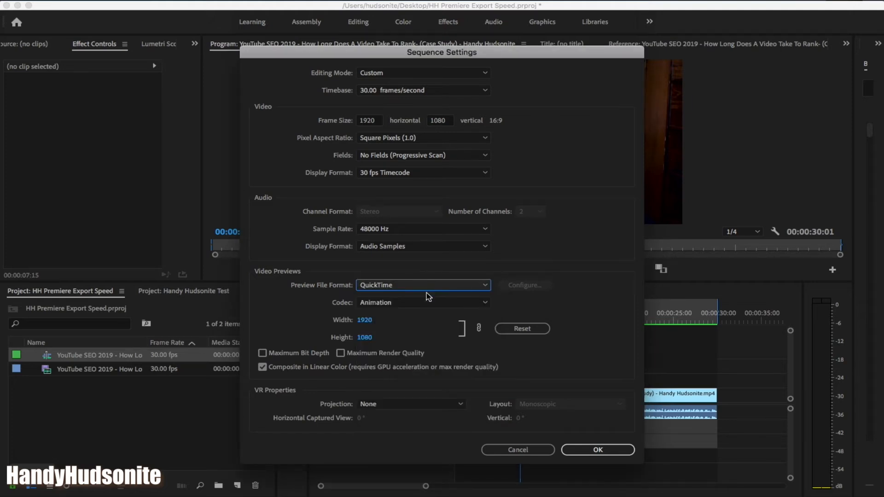
{"action": "left_click", "coordinate": [422, 303]}
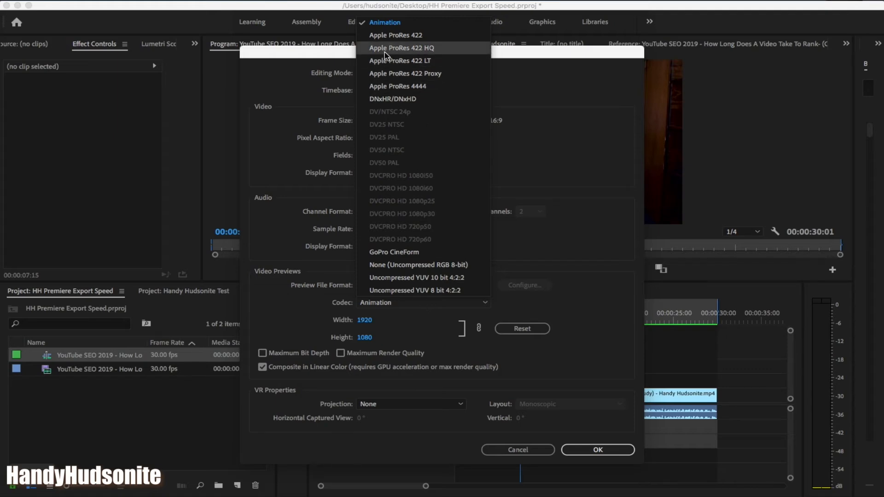
{"action": "left_click", "coordinate": [428, 49]}
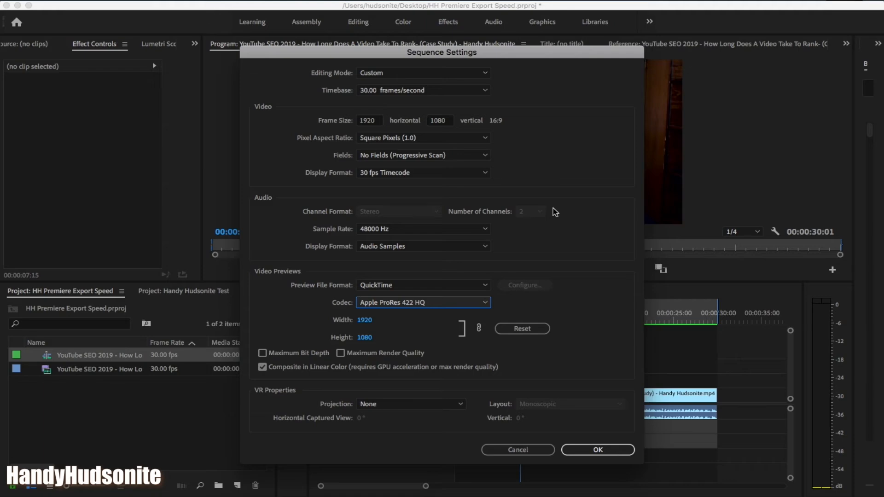
Switch to the browser and review which codecs support smart rendering on Adobe's Smart rendering help page.
{"action": "key", "text": "super+Tab"}
{"action": "key", "text": "super+Tab"}
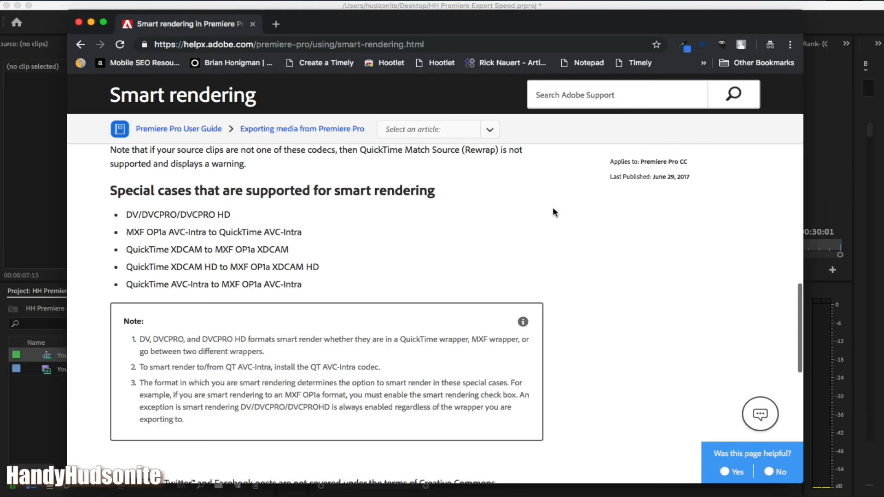
{"action": "scroll", "coordinate": [631, 229], "scroll_direction": "up", "scroll_amount": 5}
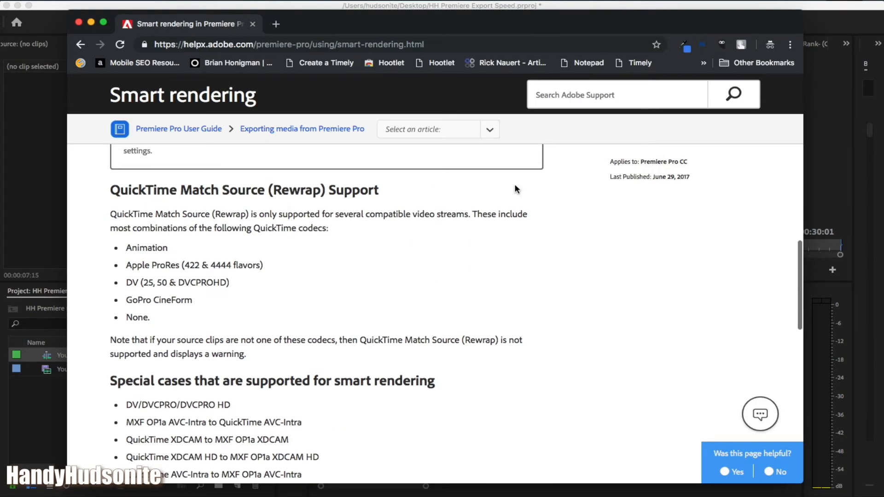
{"action": "scroll", "coordinate": [547, 210], "scroll_direction": "up", "scroll_amount": 3}
{"action": "scroll", "coordinate": [547, 211], "scroll_direction": "down", "scroll_amount": 4}
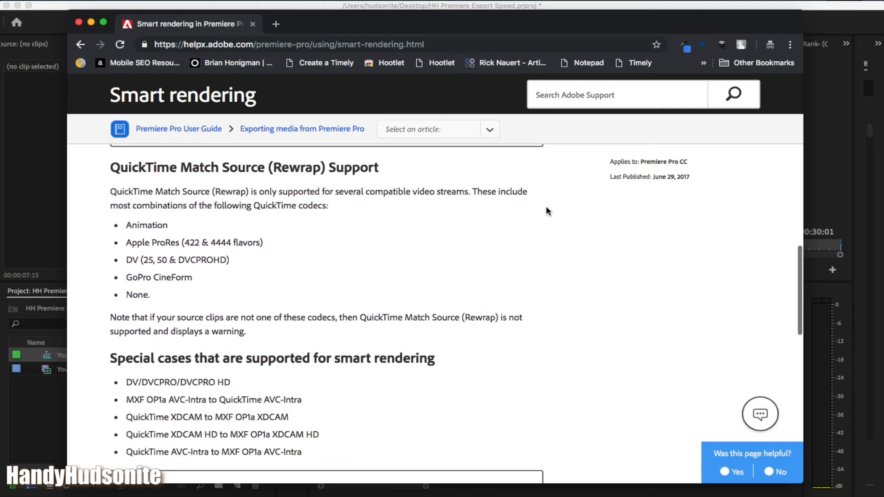
{"action": "scroll", "coordinate": [546, 208], "scroll_direction": "down", "scroll_amount": 1}
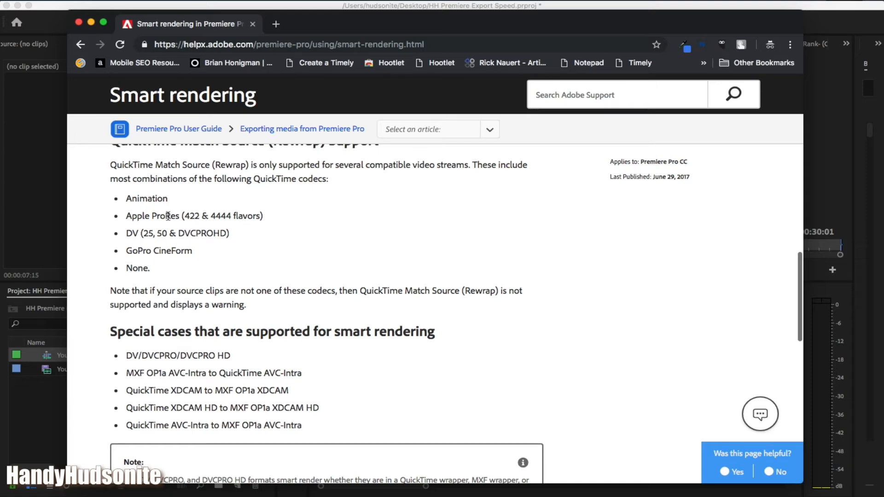
{"action": "scroll", "coordinate": [451, 247], "scroll_direction": "up", "scroll_amount": 1}
{"action": "scroll", "coordinate": [470, 250], "scroll_direction": "down", "scroll_amount": 3}
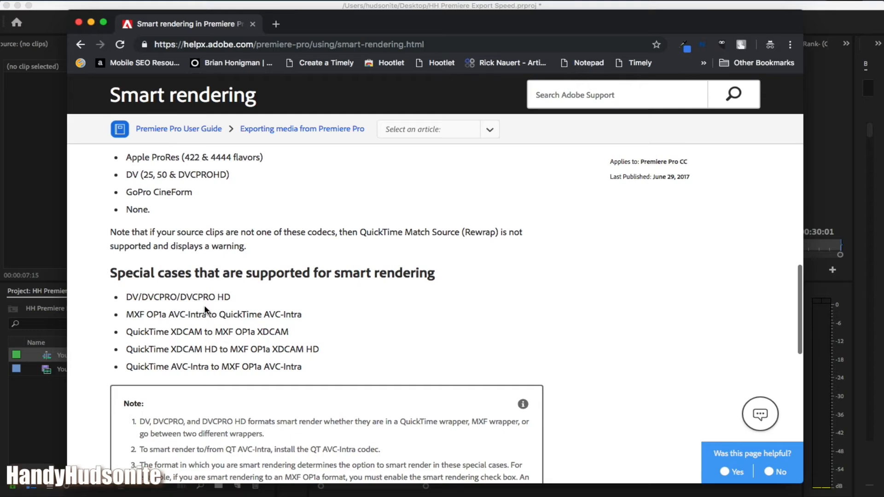
{"action": "scroll", "coordinate": [203, 304], "scroll_direction": "up", "scroll_amount": 3}
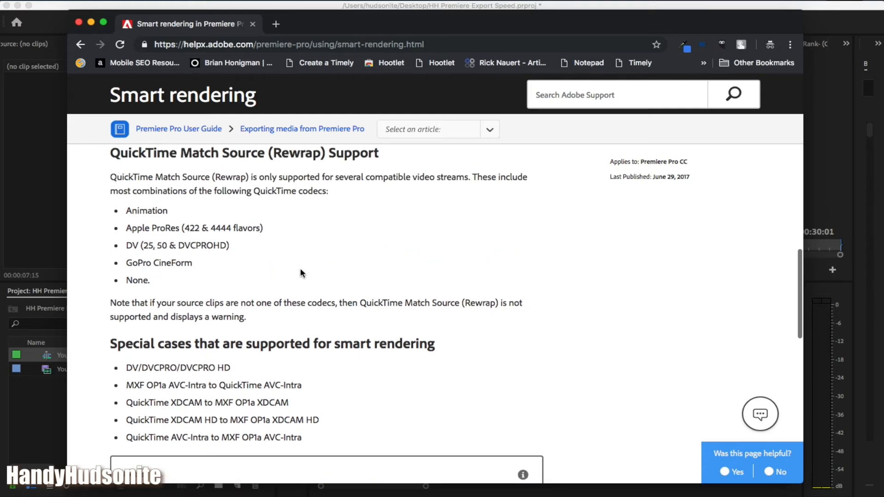
{"action": "scroll", "coordinate": [301, 273], "scroll_direction": "down", "scroll_amount": 5}
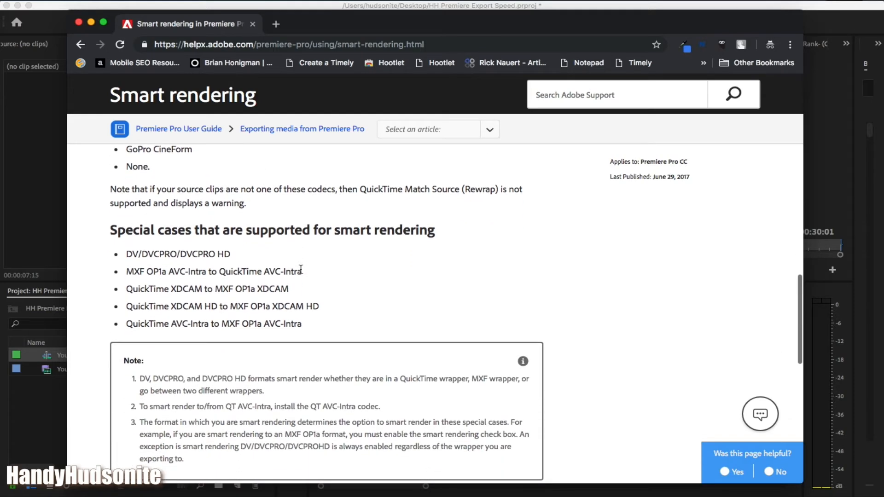
{"action": "scroll", "coordinate": [301, 269], "scroll_direction": "down", "scroll_amount": 10}
{"action": "scroll", "coordinate": [301, 271], "scroll_direction": "up", "scroll_amount": 16}
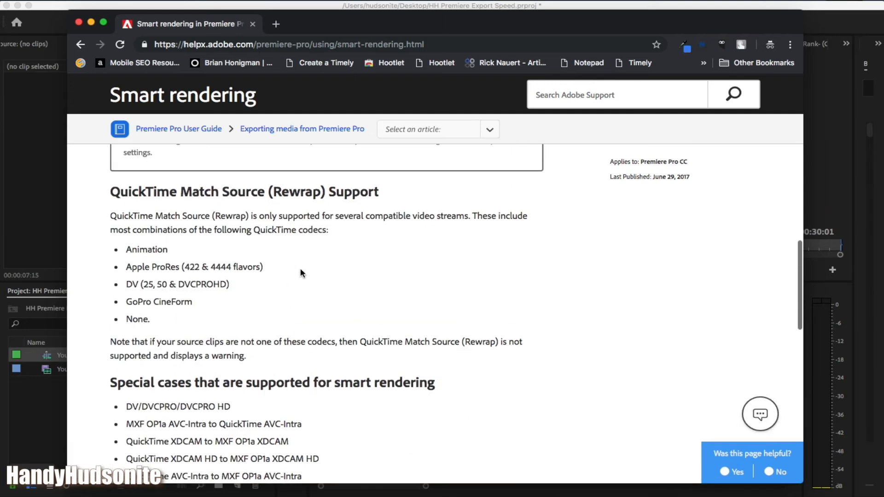
{"action": "scroll", "coordinate": [300, 269], "scroll_direction": "up", "scroll_amount": 10}
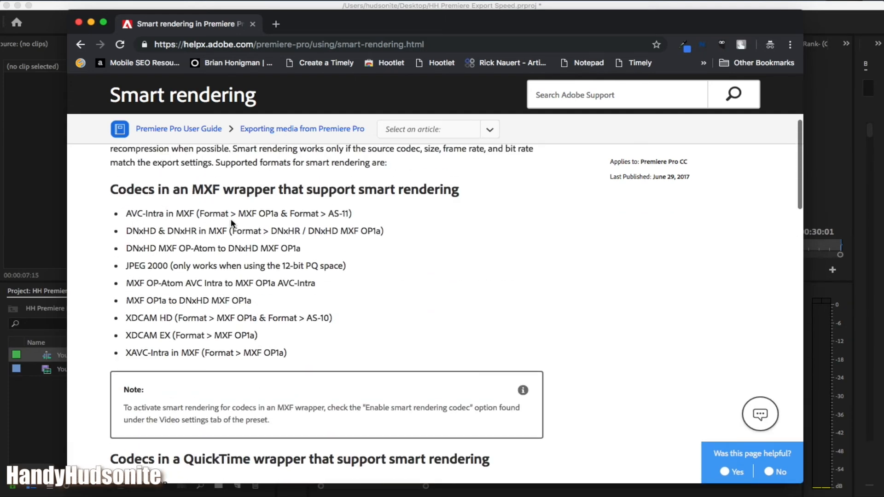
{"action": "scroll", "coordinate": [235, 223], "scroll_direction": "up", "scroll_amount": 5}
Back in Premiere Pro, apply the sequence settings, accepting deletion of all previews, and render the sequence from In to Out.
{"action": "key", "text": "super+Tab"}
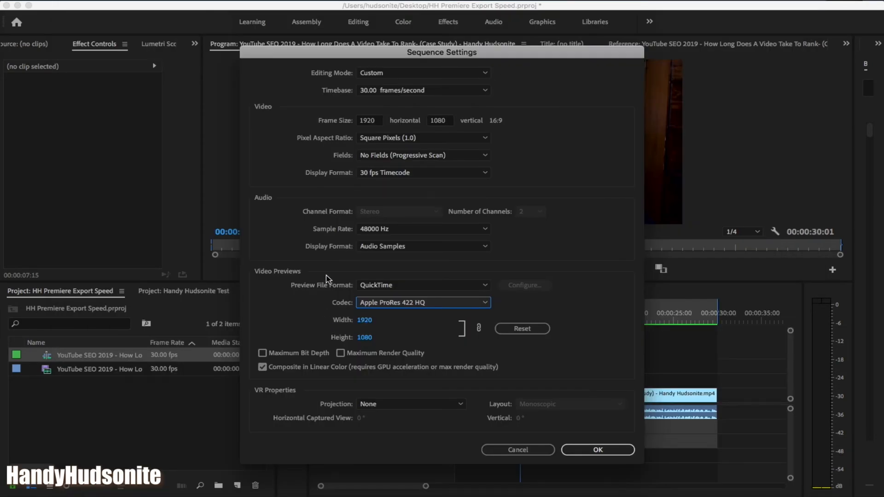
{"action": "left_click", "coordinate": [609, 451]}
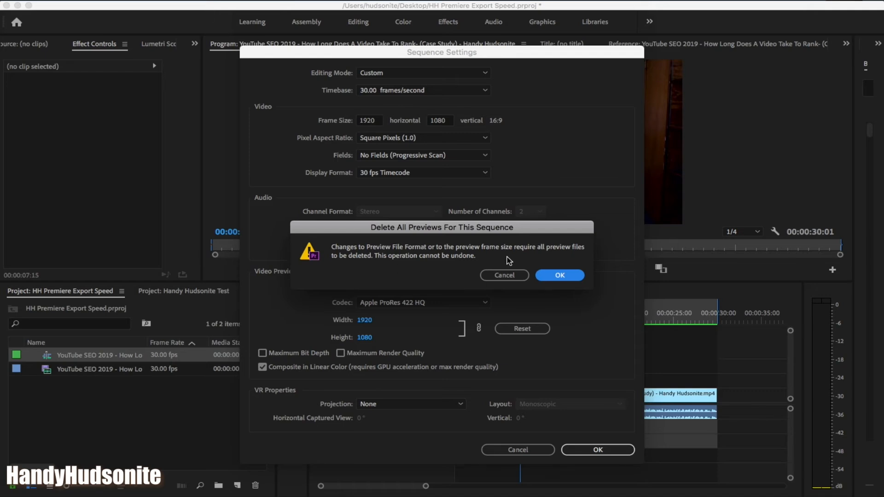
{"action": "left_click", "coordinate": [567, 276]}
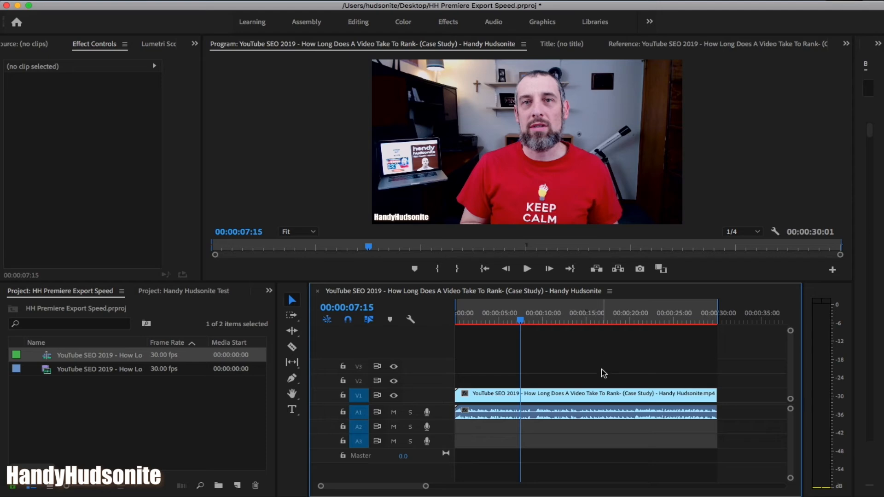
{"action": "left_click", "coordinate": [213, 3]}
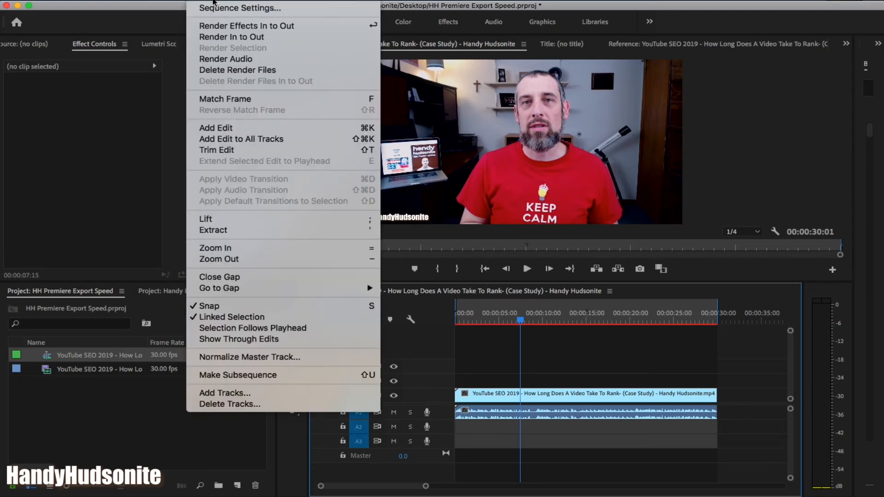
{"action": "left_click", "coordinate": [241, 38]}
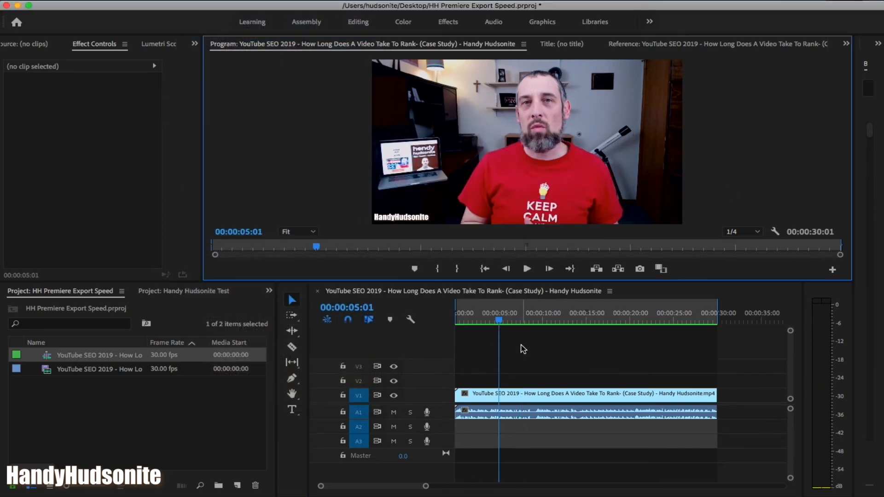
Set up a media export that matches the sequence settings and name the output file "test 2" on the Desktop.
{"action": "key", "text": "super+m"}
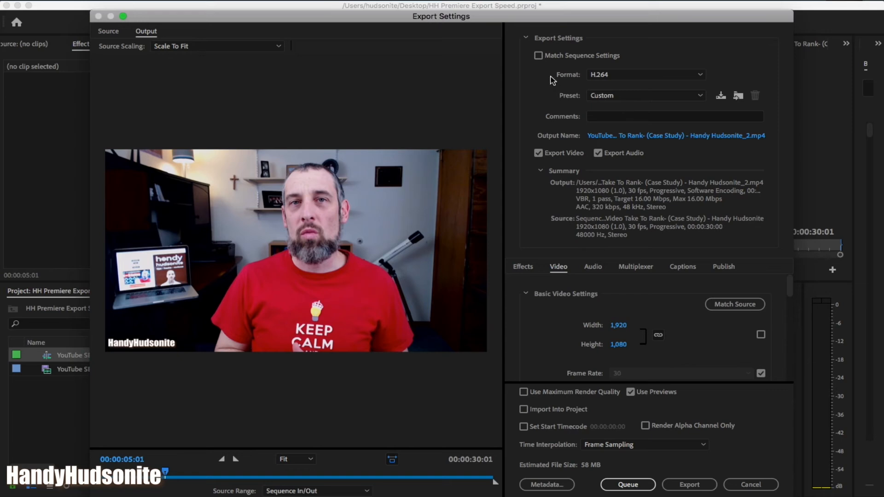
{"action": "left_click", "coordinate": [538, 56]}
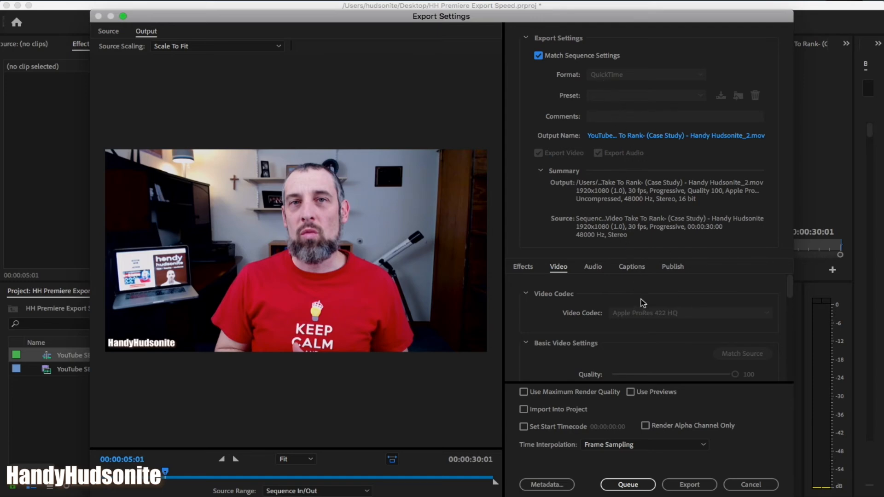
{"action": "left_click", "coordinate": [670, 137]}
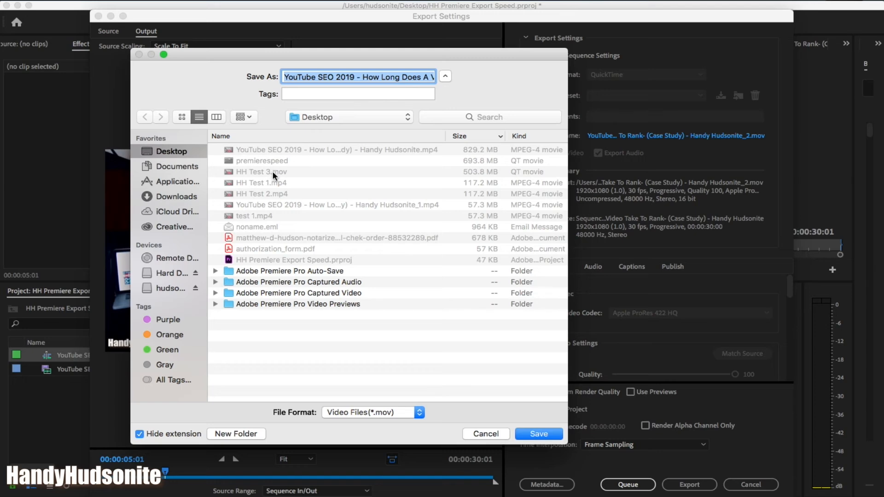
{"action": "left_click", "coordinate": [272, 216]}
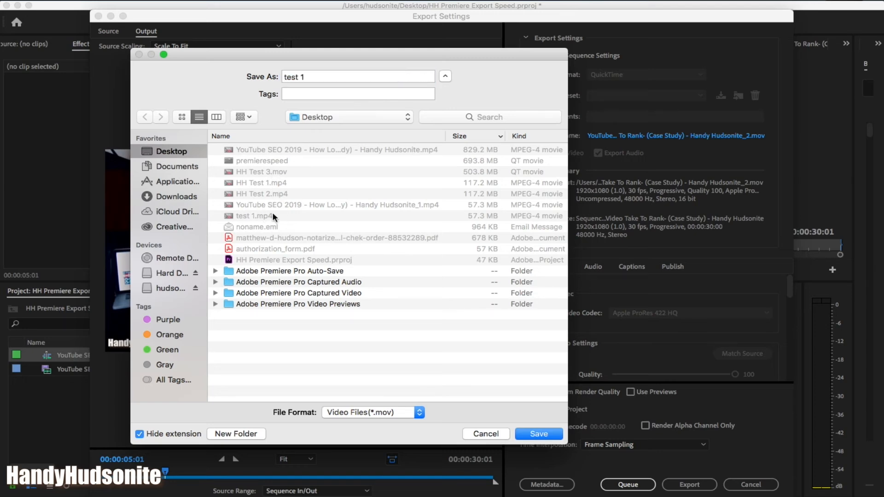
{"action": "left_click", "coordinate": [337, 76]}
{"action": "key", "text": "BackSpace"}
{"action": "type", "text": "2"}
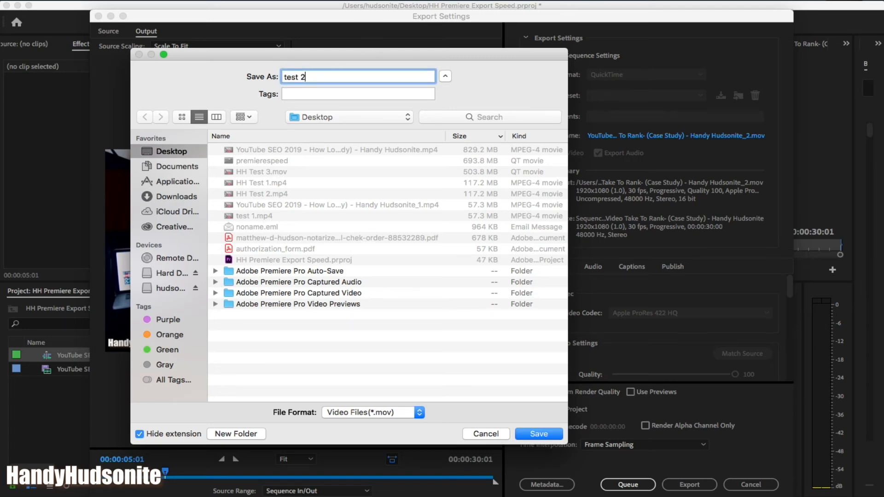
{"action": "left_click", "coordinate": [537, 435]}
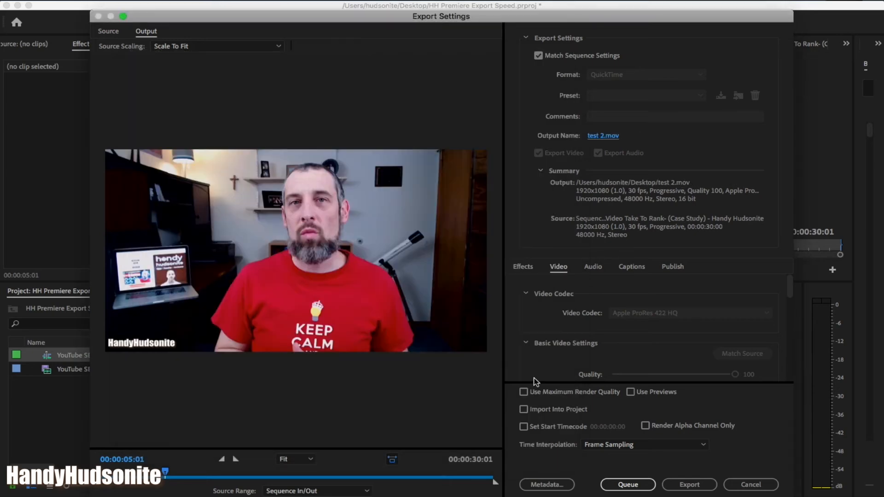
Enable Use Previews and export the sequence, then return focus to the timeline.
{"action": "left_click", "coordinate": [631, 393]}
{"action": "left_click", "coordinate": [690, 485]}
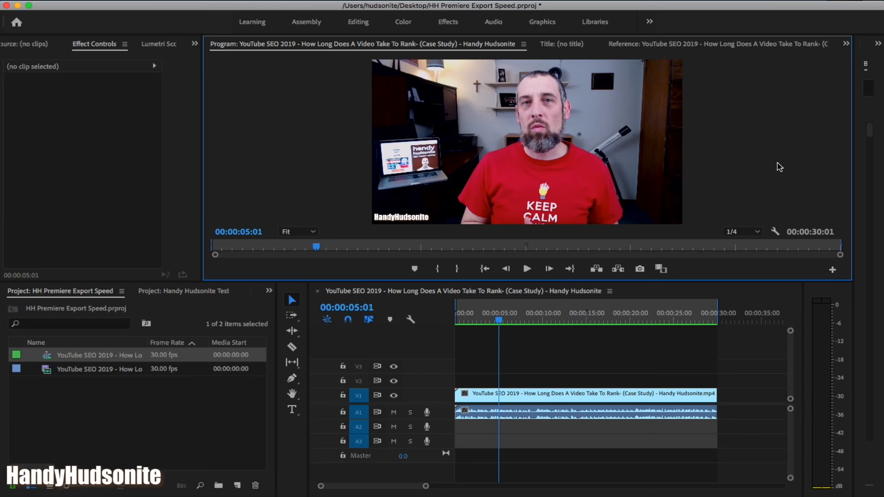
{"action": "key", "text": "shift+3"}
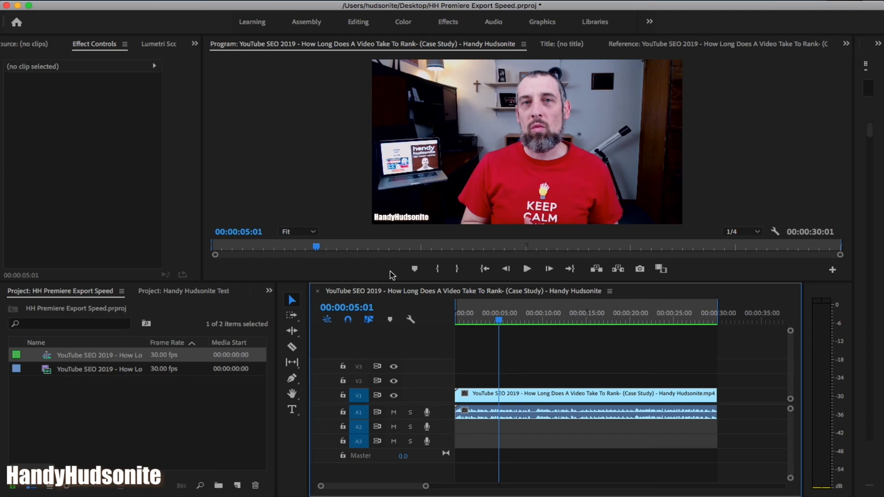
Switch to Finder, check the file size of test 2.mov in its file information, and close it.
{"action": "key", "text": "super+Tab"}
{"action": "key", "text": "super+Tab"}
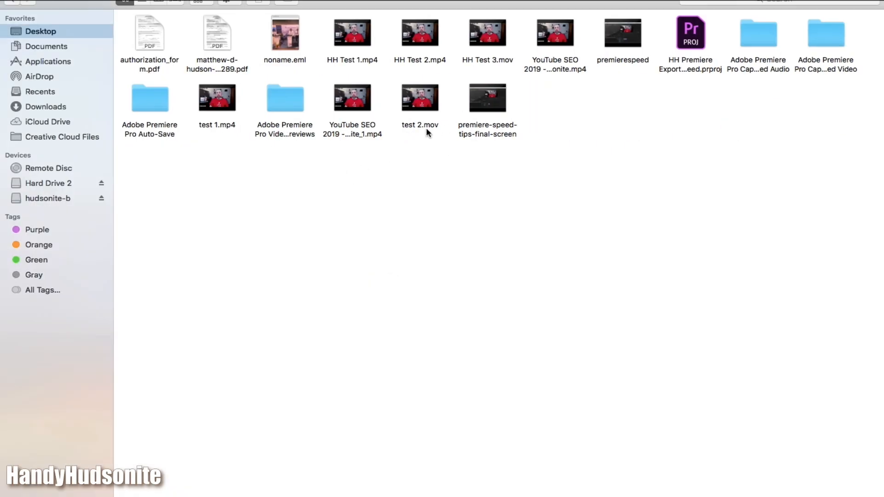
{"action": "left_click", "coordinate": [427, 95]}
{"action": "right_click", "coordinate": [428, 97]}
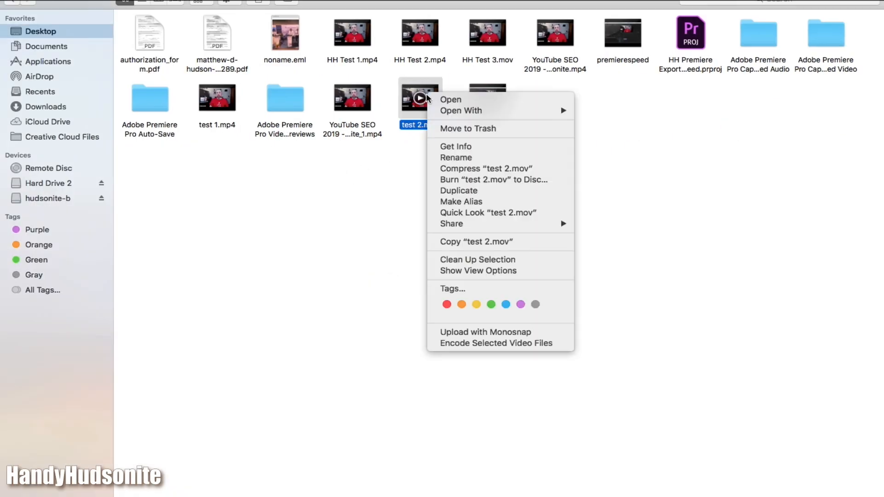
{"action": "left_click", "coordinate": [470, 144]}
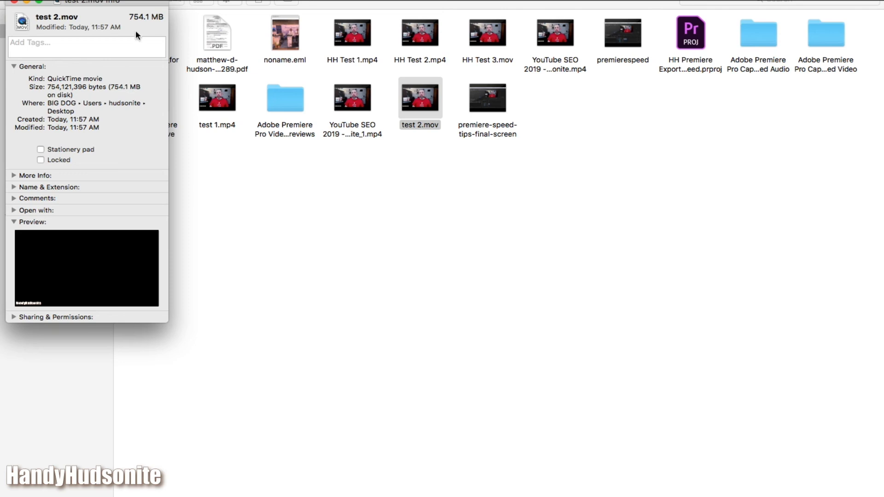
{"action": "left_click", "coordinate": [13, 2]}
Check the file size of test 1.mp4 in its file information and close it.
{"action": "left_click", "coordinate": [233, 99]}
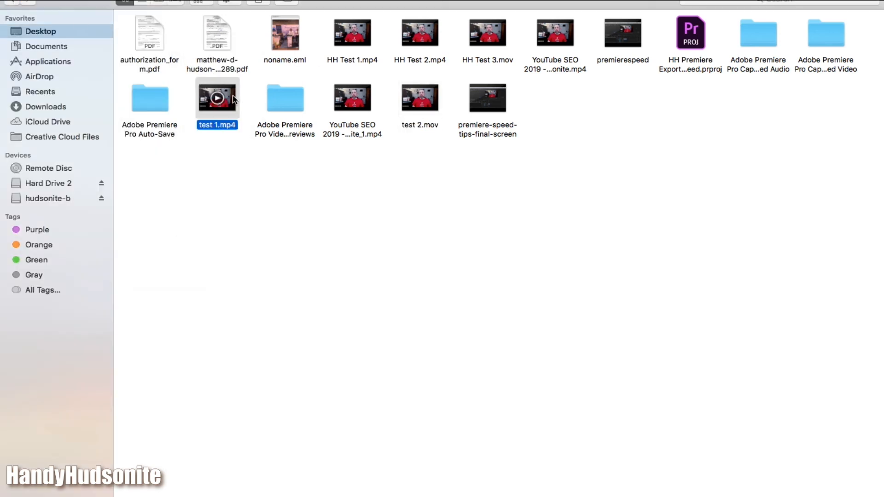
{"action": "right_click", "coordinate": [234, 100]}
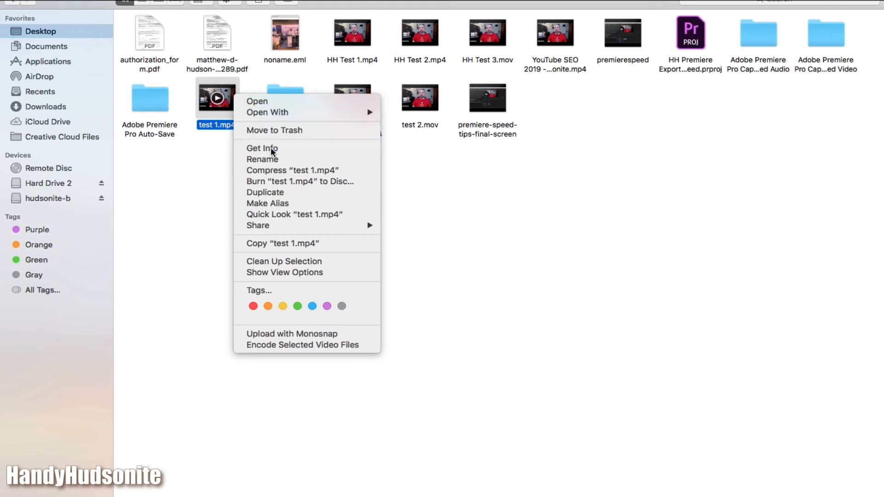
{"action": "left_click", "coordinate": [249, 147]}
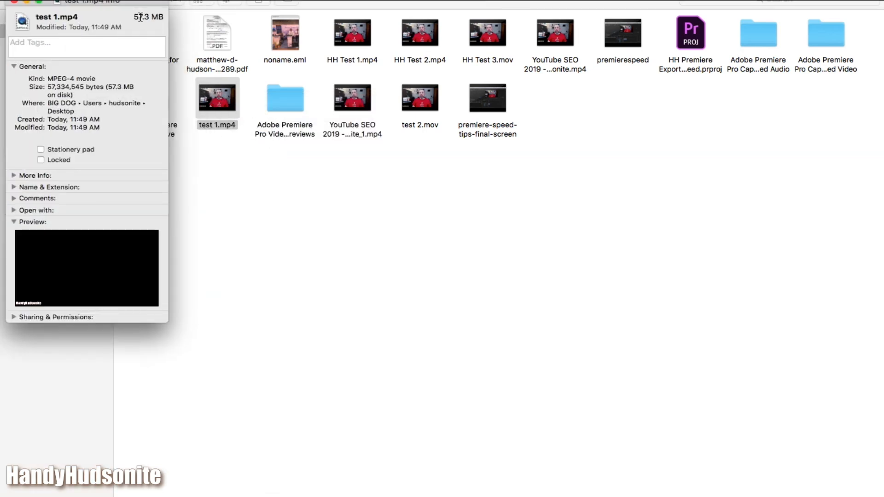
{"action": "left_click", "coordinate": [14, 2]}
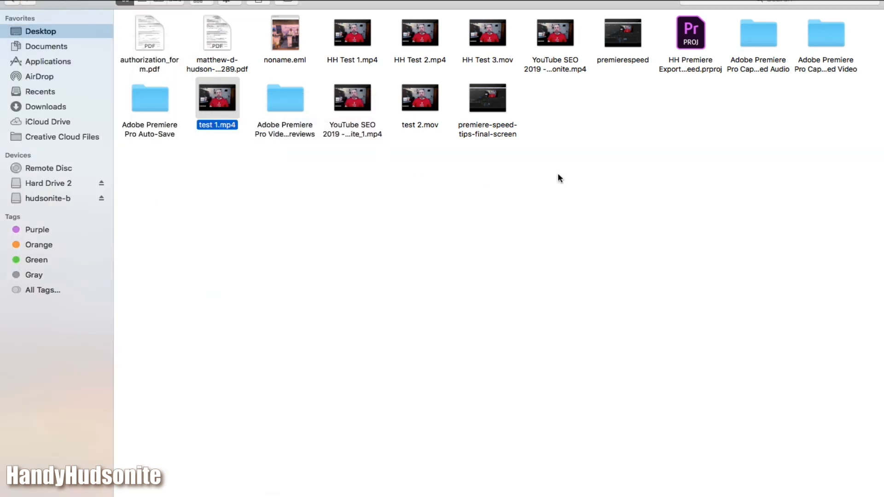